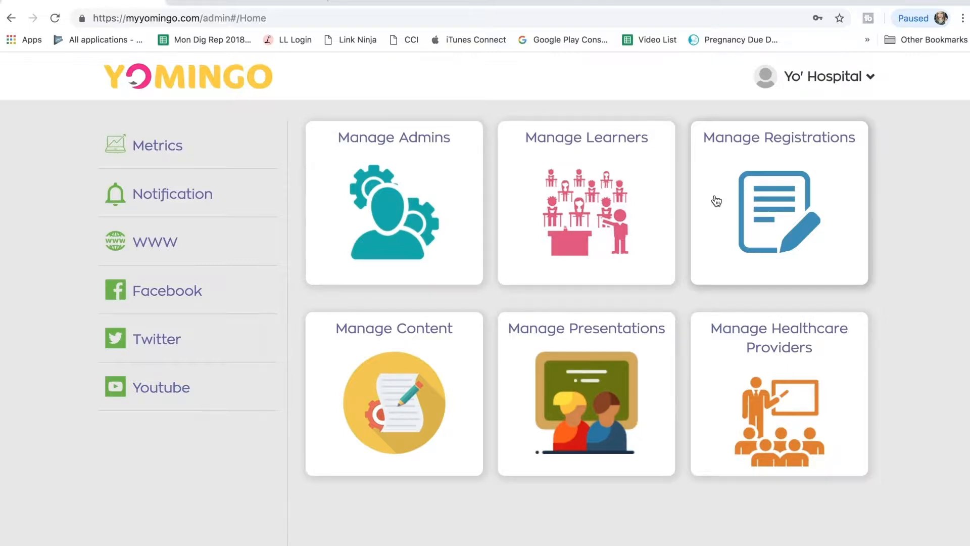
Step: Add a new registration in the registrations management area and name it "Test"
click(782, 208)
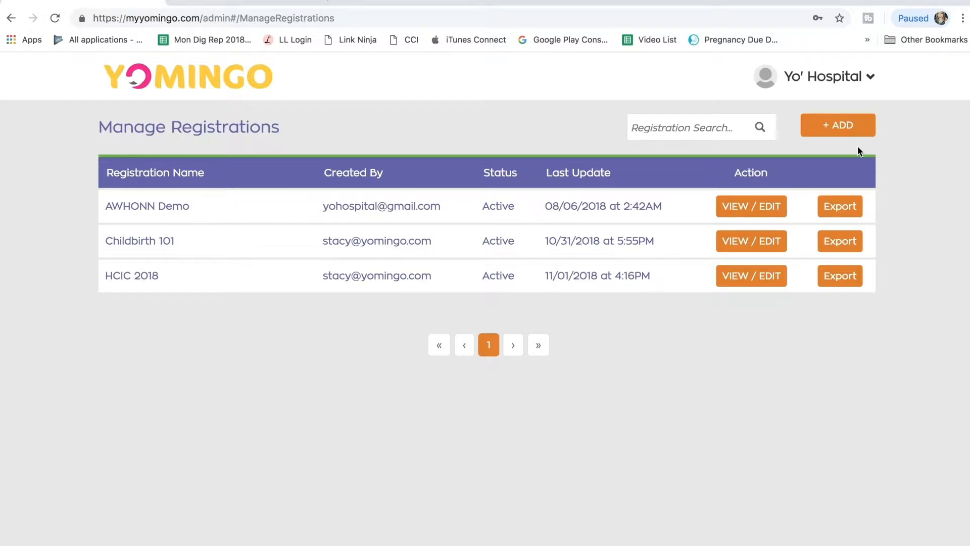
click(839, 135)
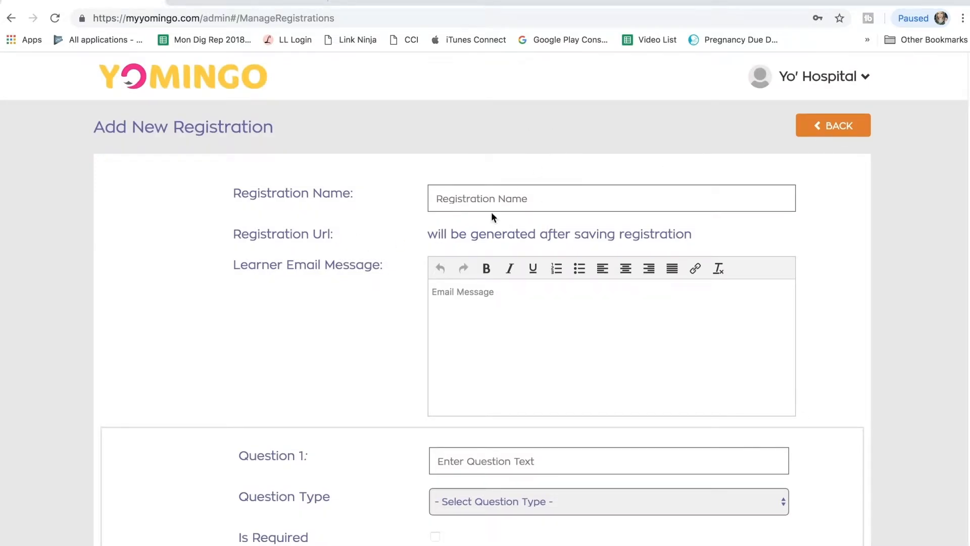
click(488, 195)
text(Test)
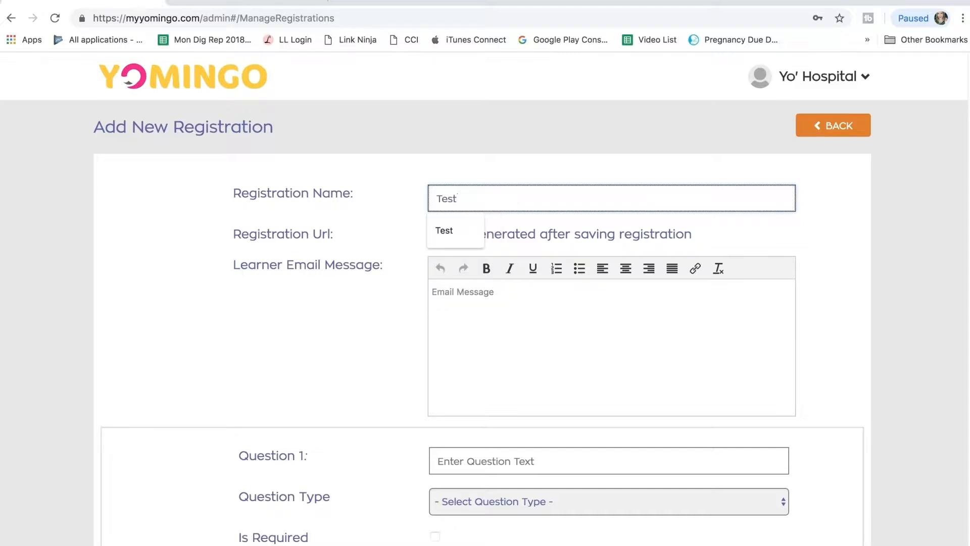
Step: Write the learner email message "Welcome to our test registration."
click(476, 292)
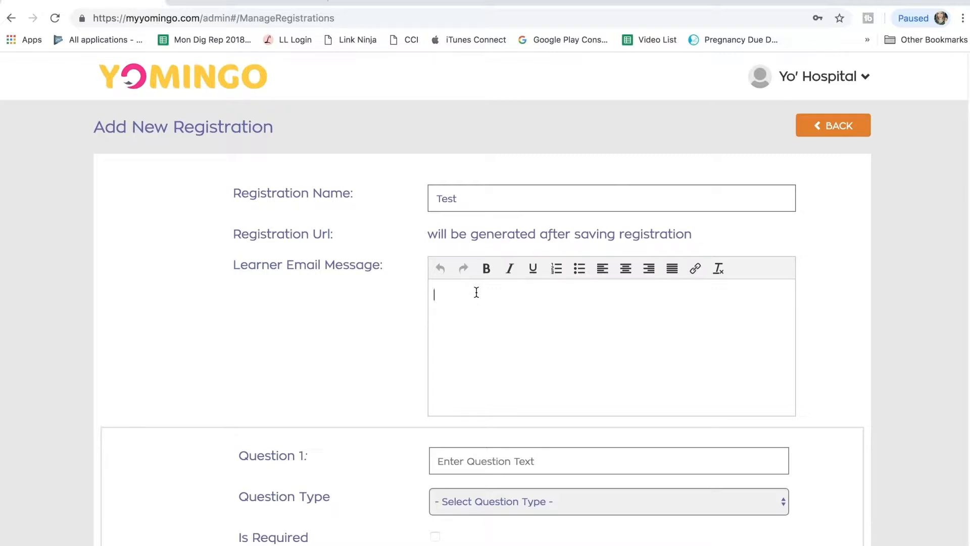
text(Welcome to our test registr)
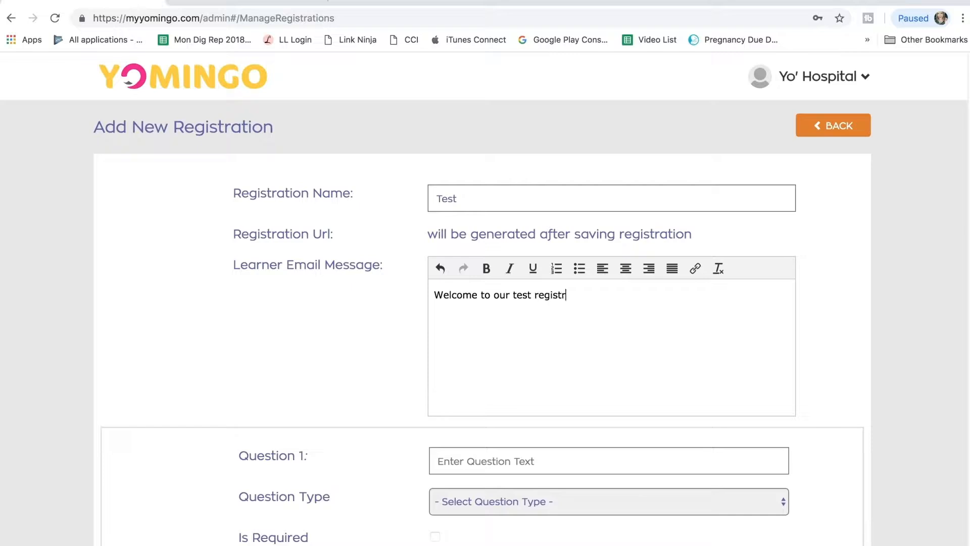
text(ation.)
Step: Set Question 1 to "What's your favorite day of the week?" as a required question of type Text
scroll(434, 497, down, 3)
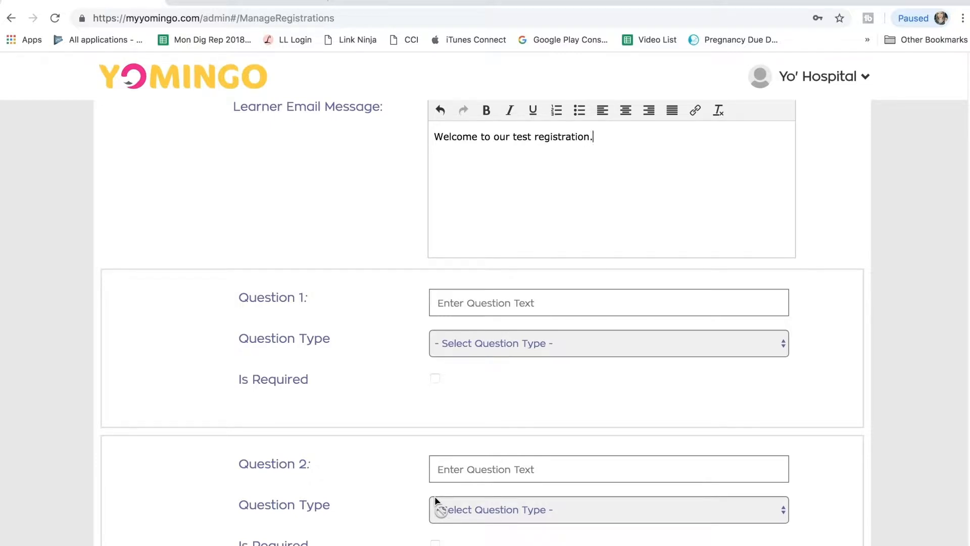
scroll(436, 500, down, 1)
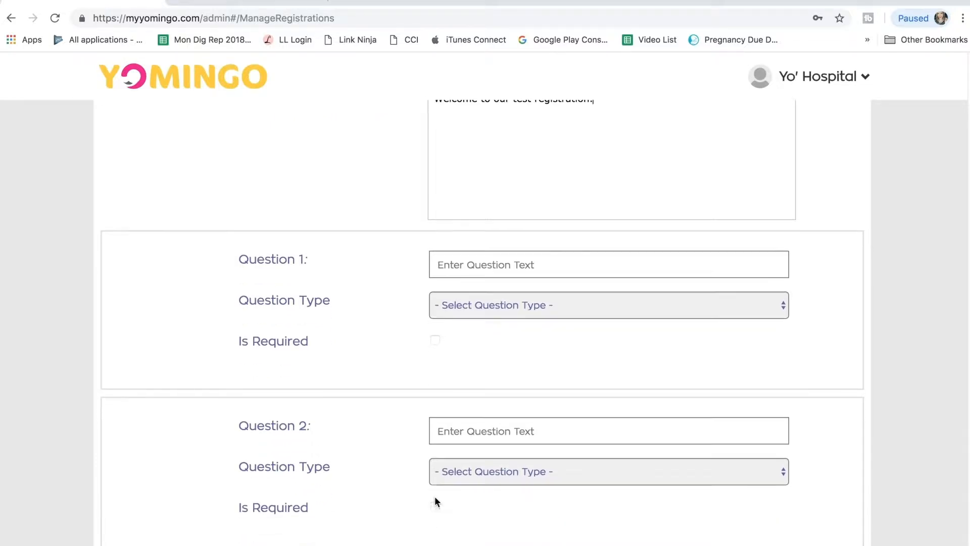
click(489, 265)
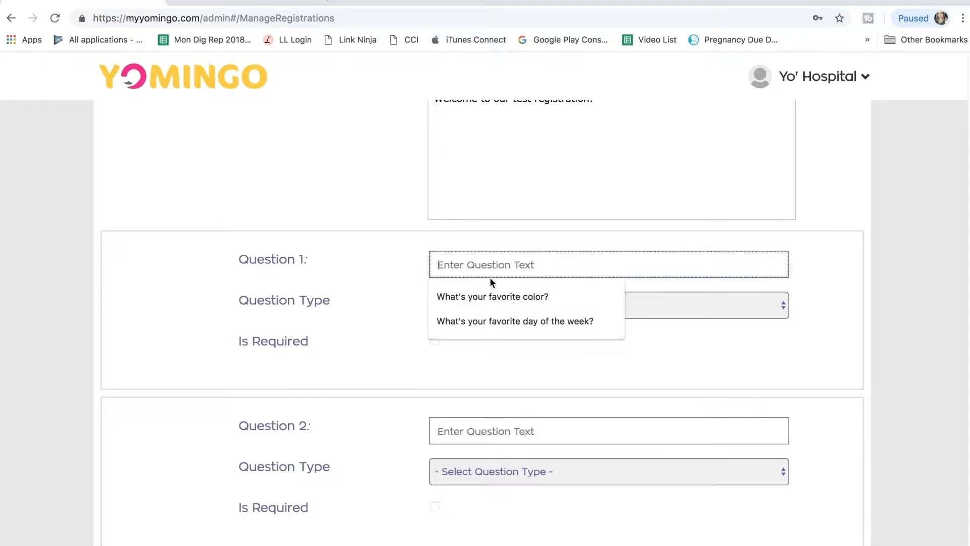
click(489, 309)
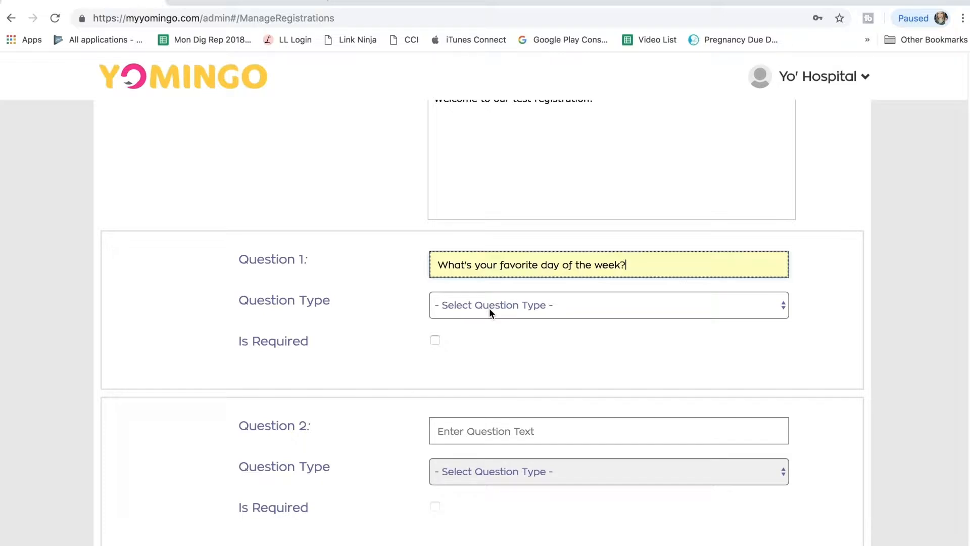
click(489, 306)
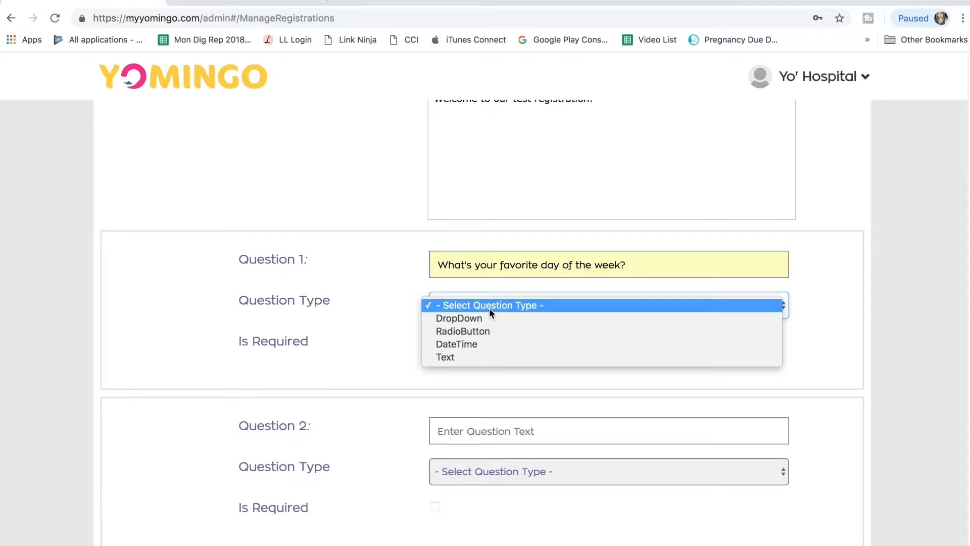
click(483, 357)
scroll(484, 361, down, 1)
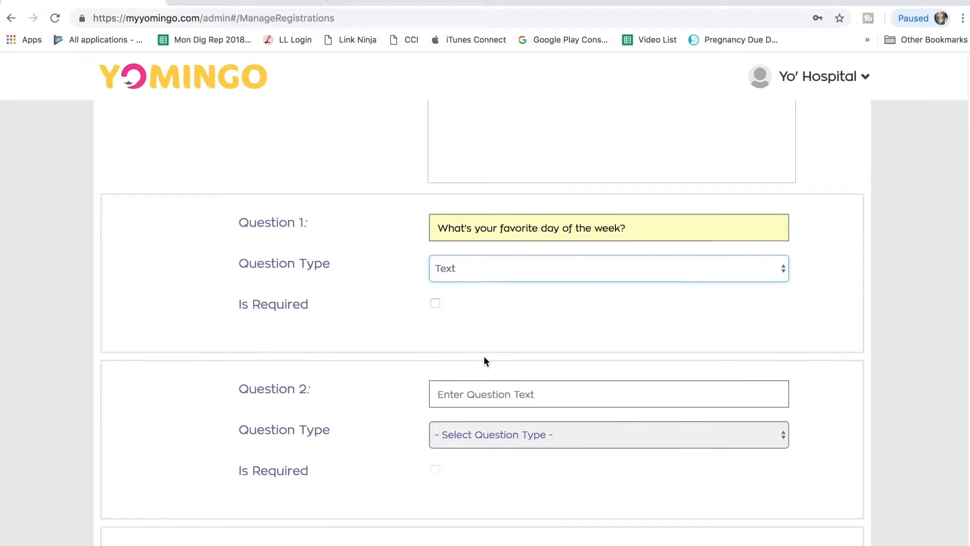
scroll(484, 361, down, 1)
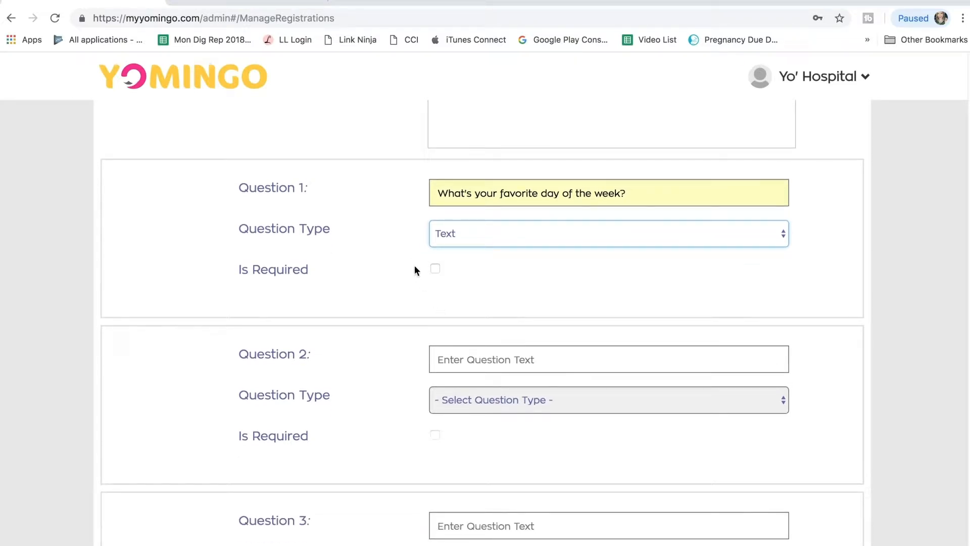
click(436, 269)
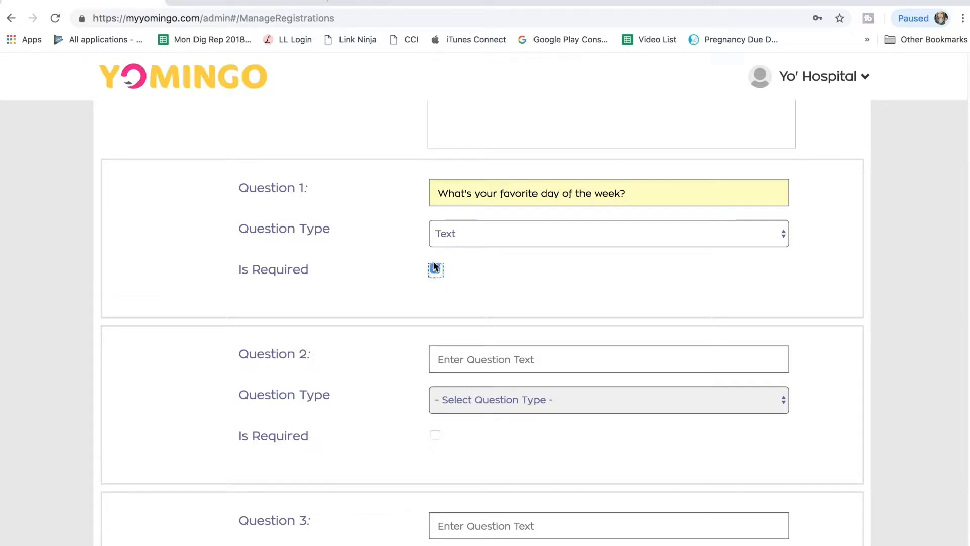
Step: Set the registration's content expiry to Unlimited
scroll(434, 265, down, 3)
scroll(434, 262, down, 3)
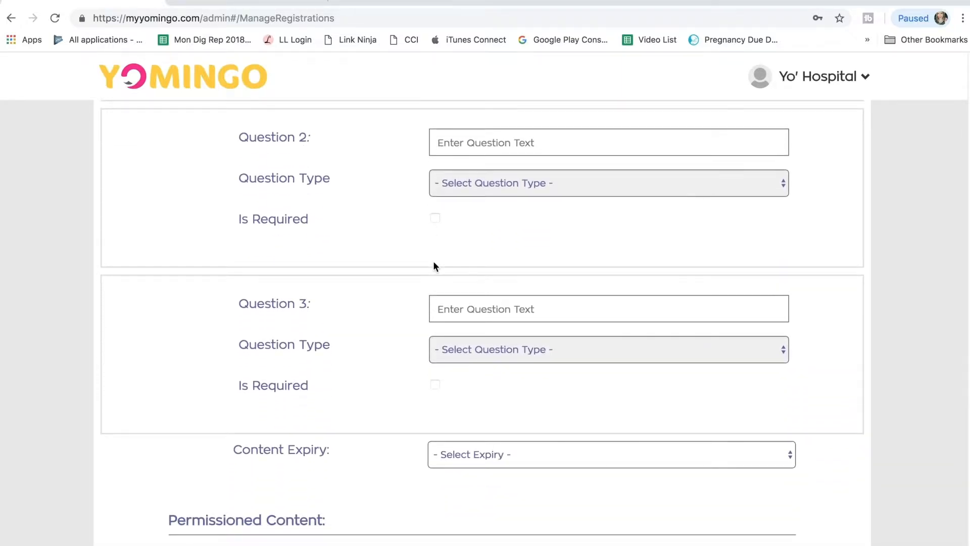
scroll(434, 266, down, 3)
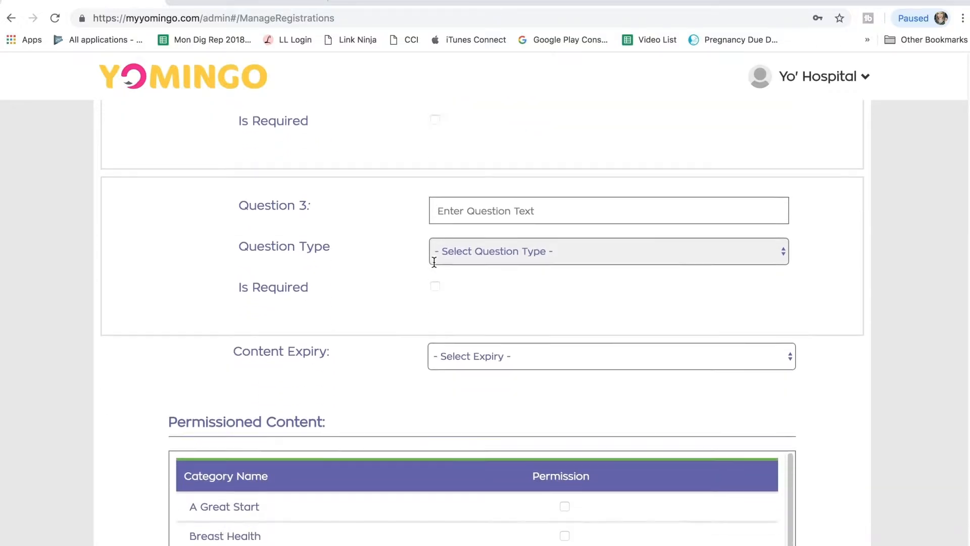
click(506, 317)
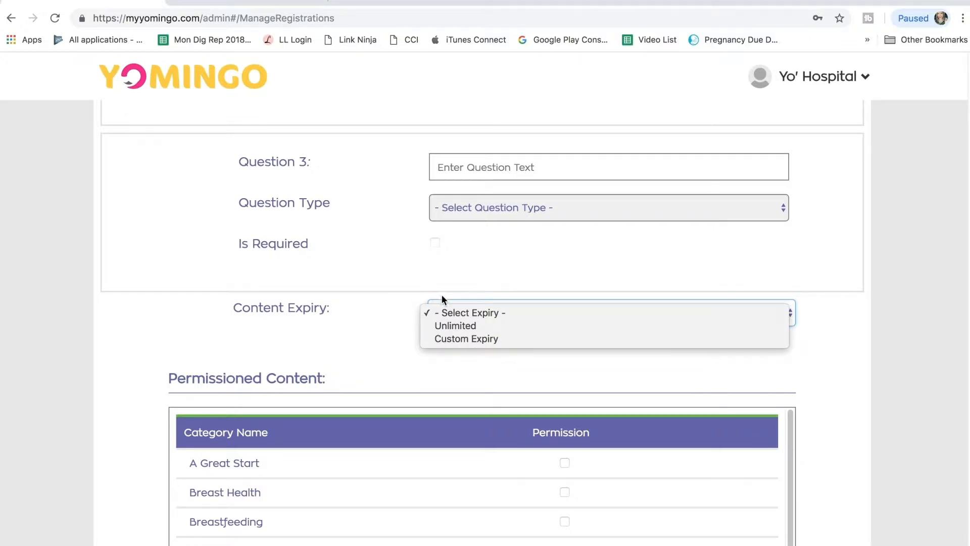
click(437, 324)
Step: Grant permission for the Breastfeeding category in the registration's permissioned content
scroll(437, 326, down, 2)
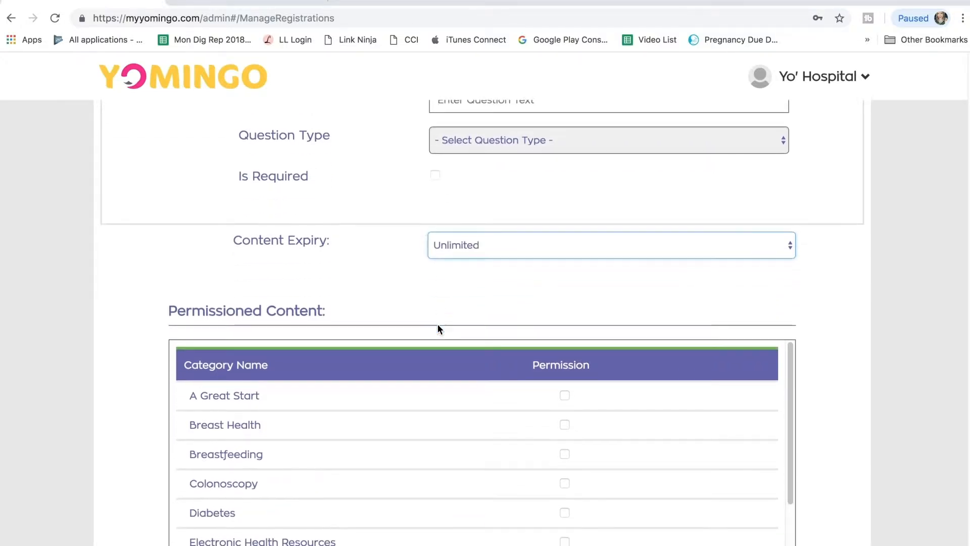
scroll(438, 328, down, 3)
scroll(437, 327, up, 1)
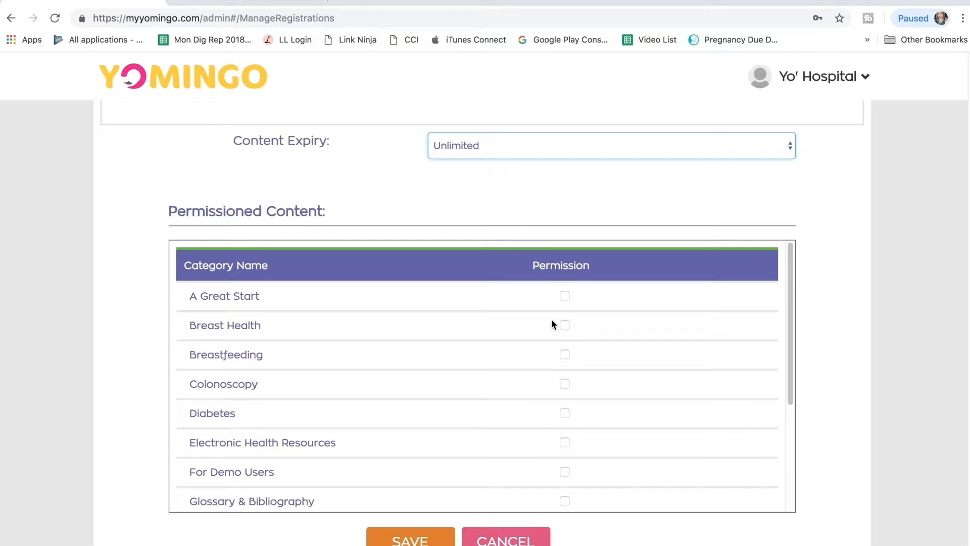
click(565, 353)
scroll(565, 355, down, 3)
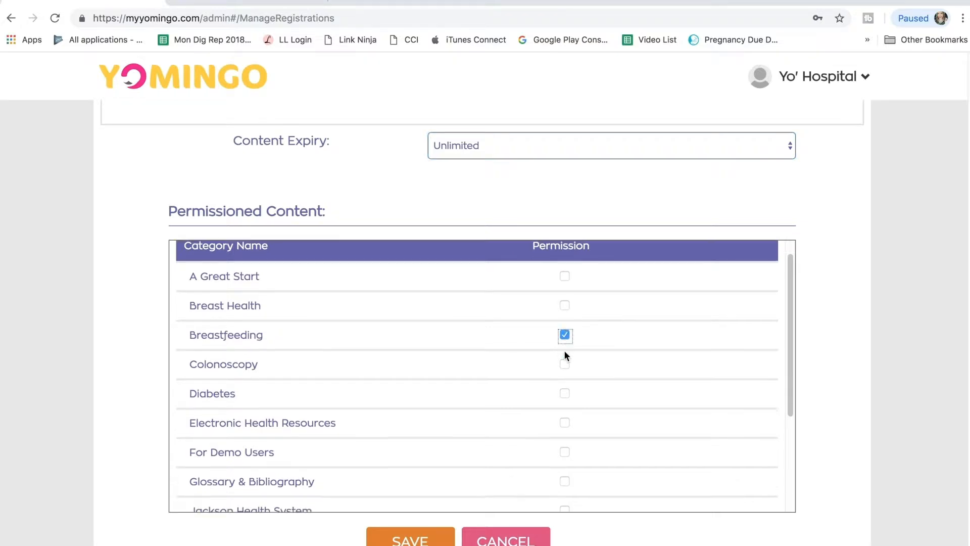
scroll(565, 352, down, 4)
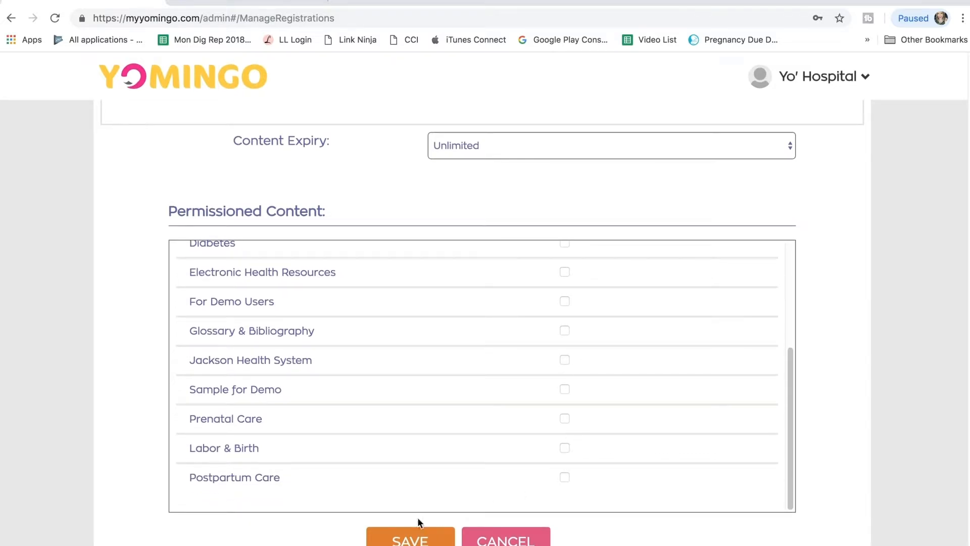
Step: Save the registration, copy its registration link and close the link dialog
click(414, 540)
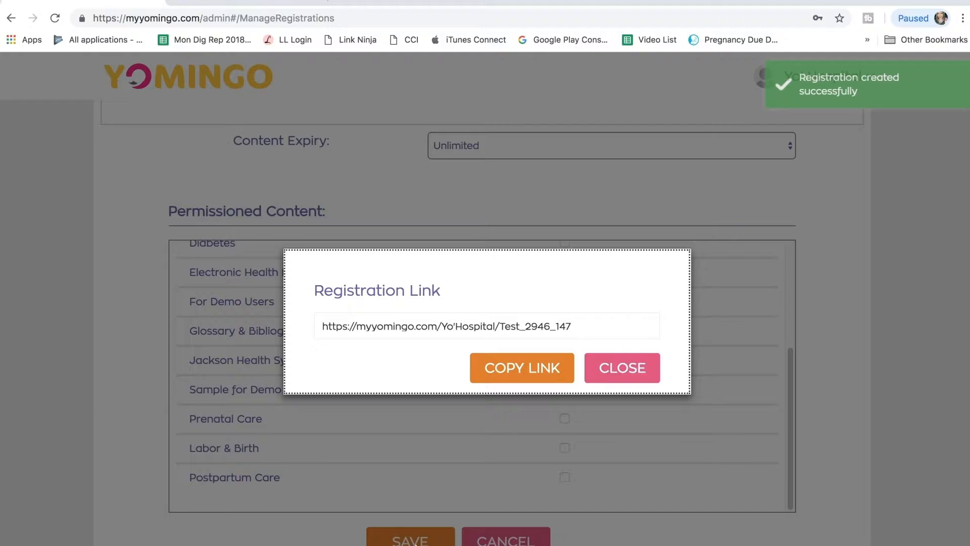
click(513, 368)
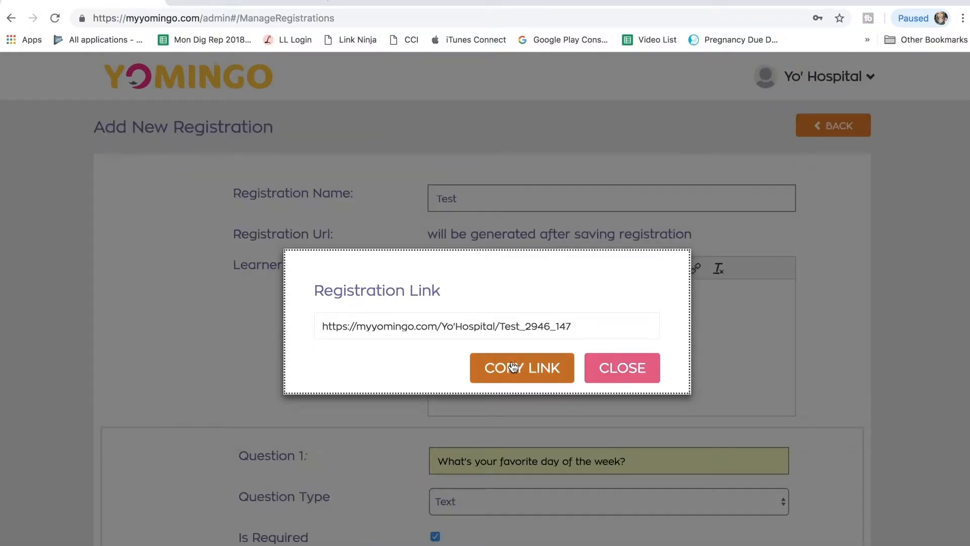
click(621, 374)
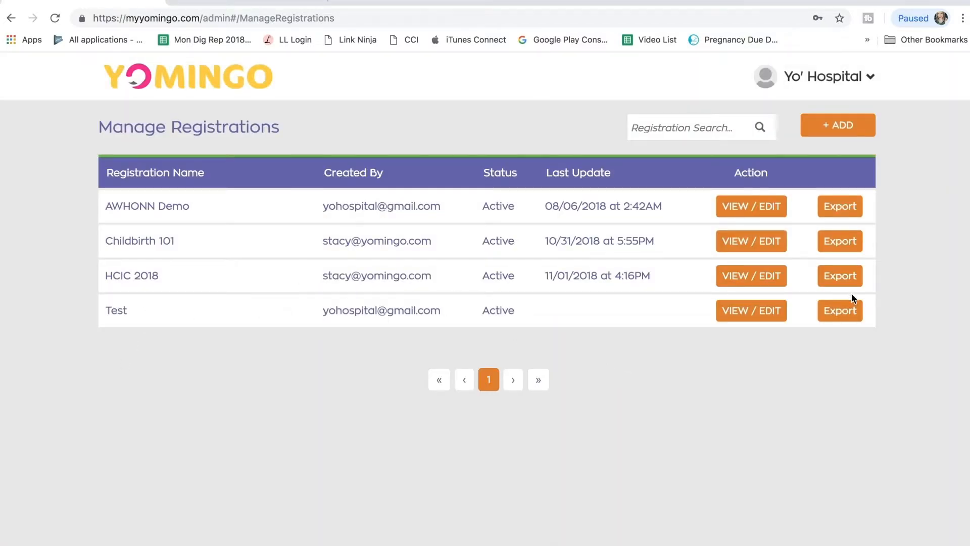
Step: Open the Test registration's details, view its public sign-up form through the registration URL, and return to the details
click(733, 314)
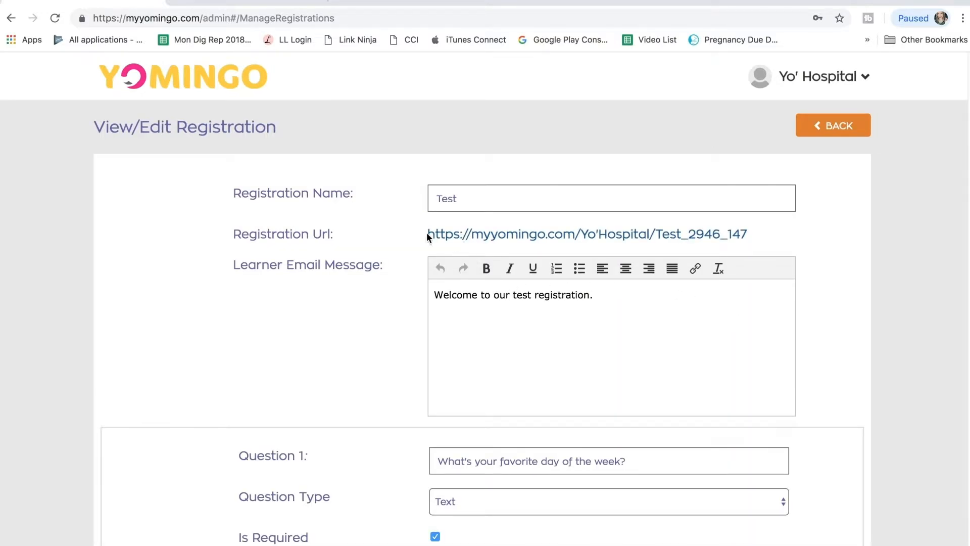
click(584, 234)
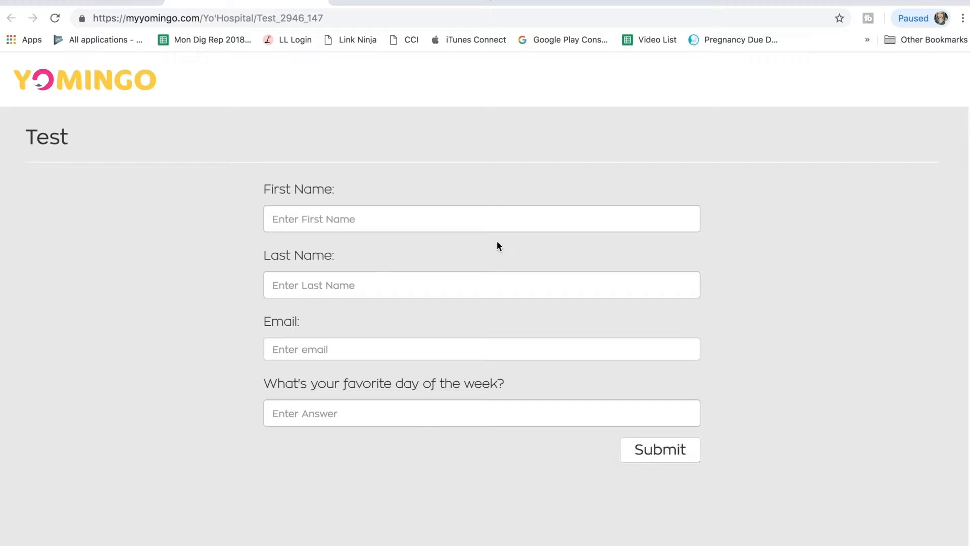
click(96, 1)
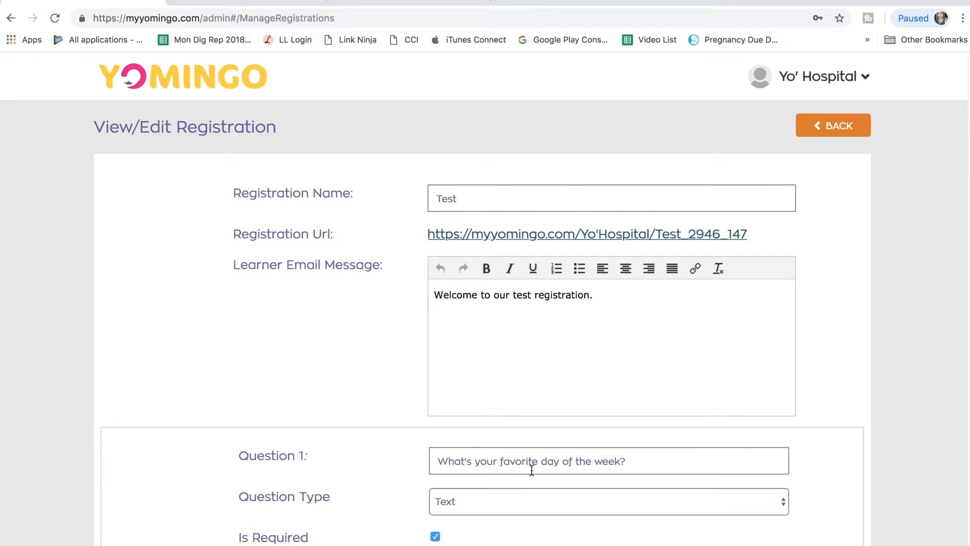
Step: Review the Test registration's questions, content expiry and permissioned content, and return to the registrations list
scroll(532, 470, down, 5)
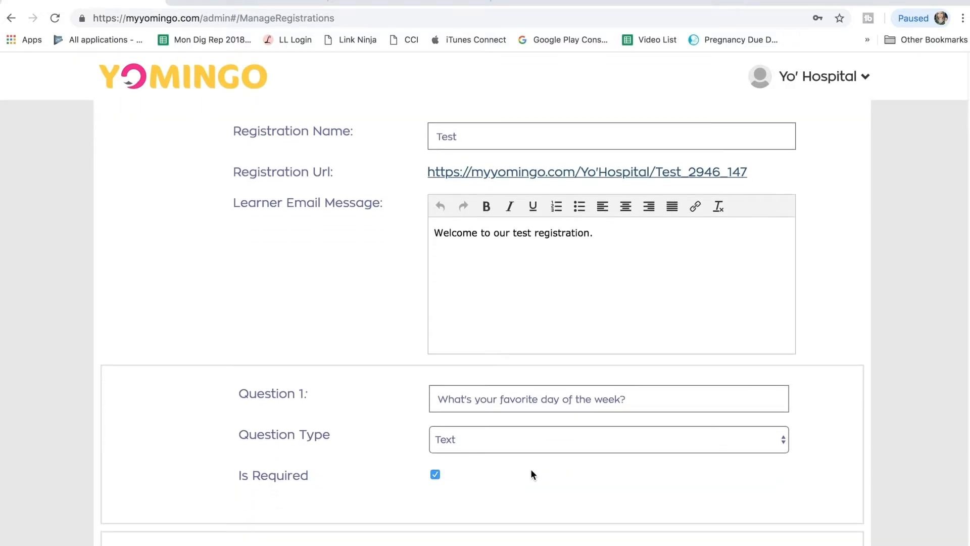
scroll(531, 474, down, 4)
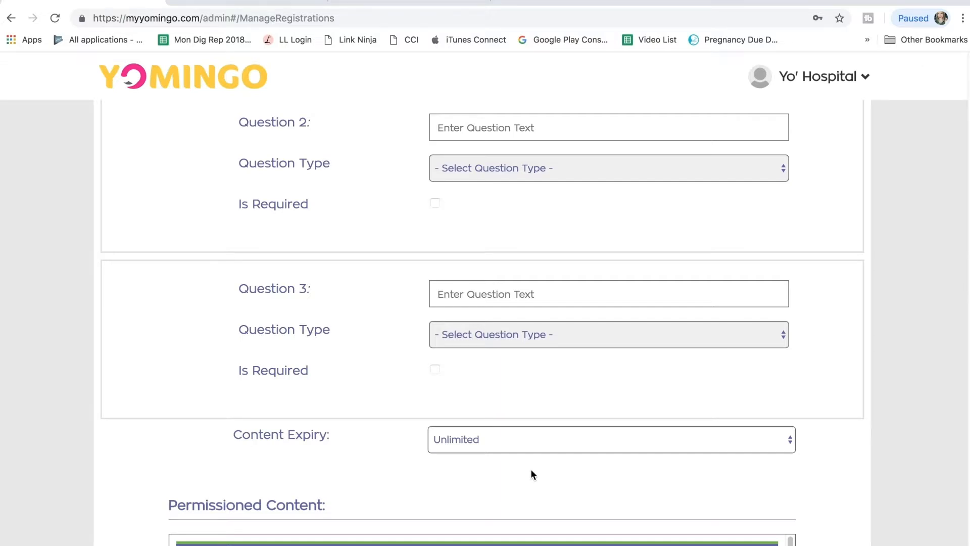
scroll(531, 471, down, 2)
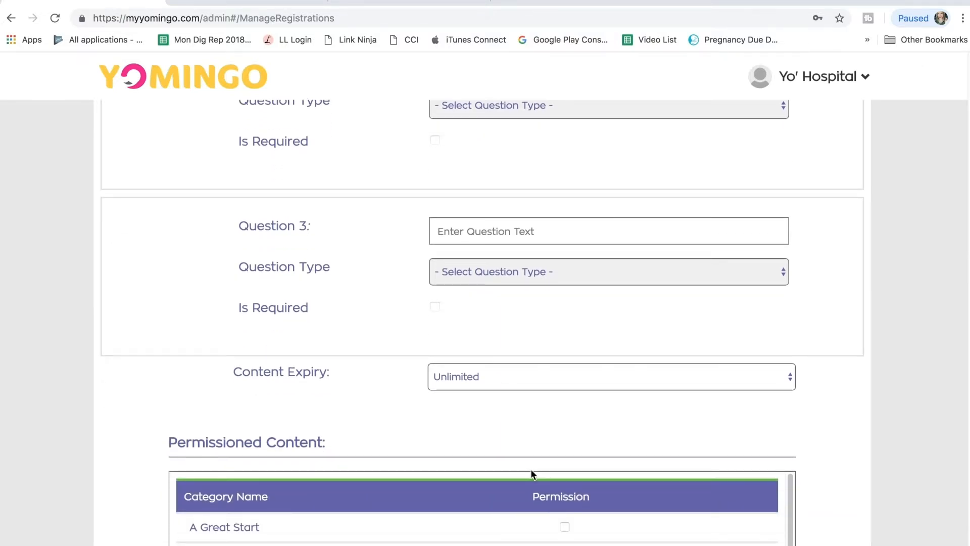
scroll(530, 474, down, 2)
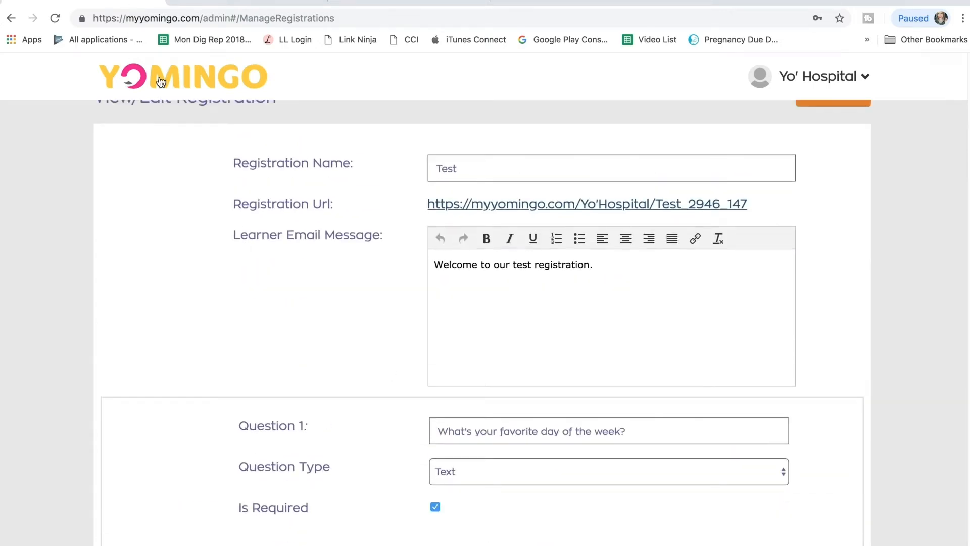
scroll(866, 193, up, 1)
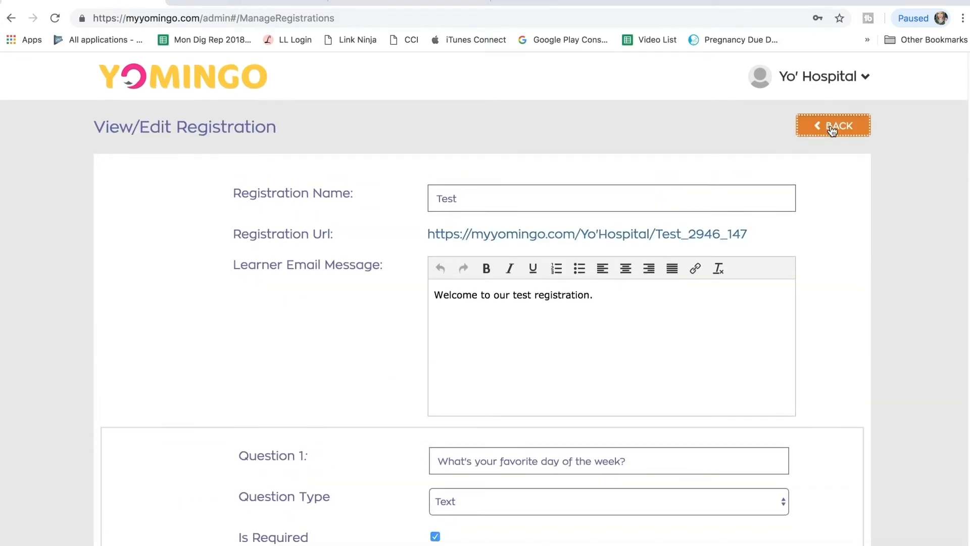
click(832, 127)
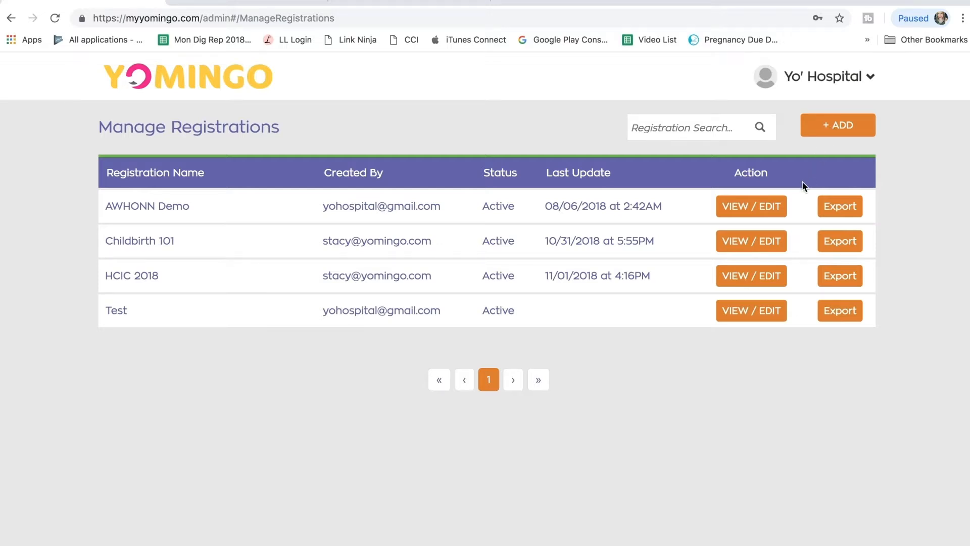
Step: Open the Childbirth 101 registration and review its questions, content expiry and permissioned categories
click(746, 240)
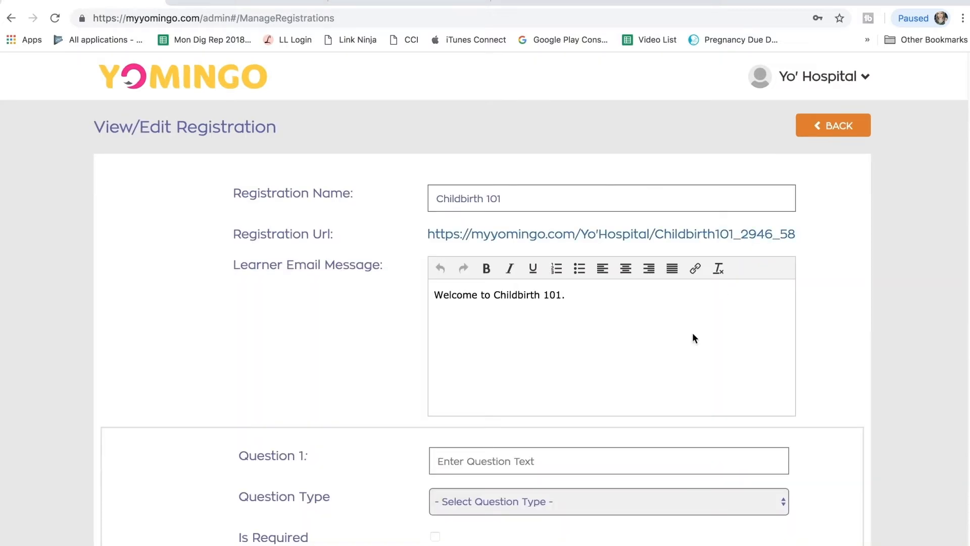
scroll(632, 430, down, 10)
scroll(632, 430, down, 10)
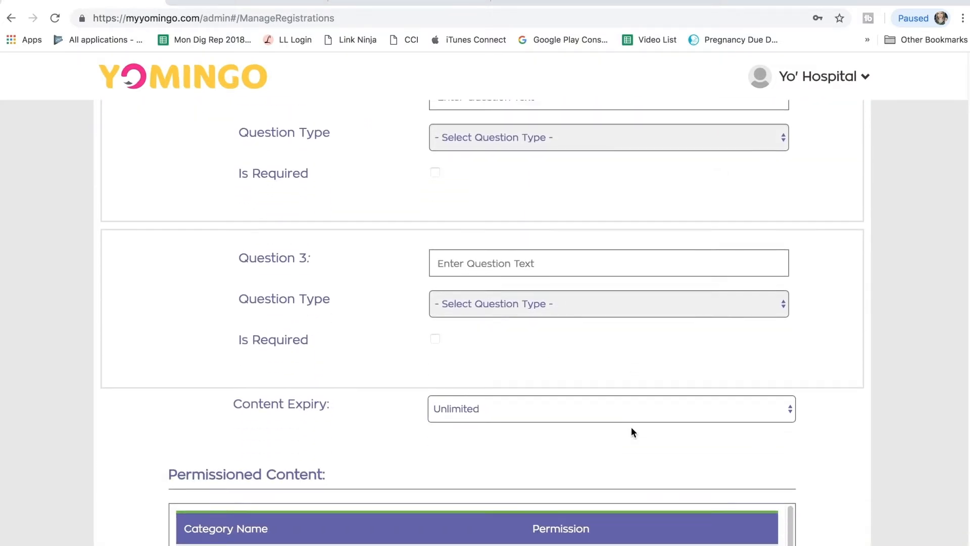
scroll(631, 432, down, 4)
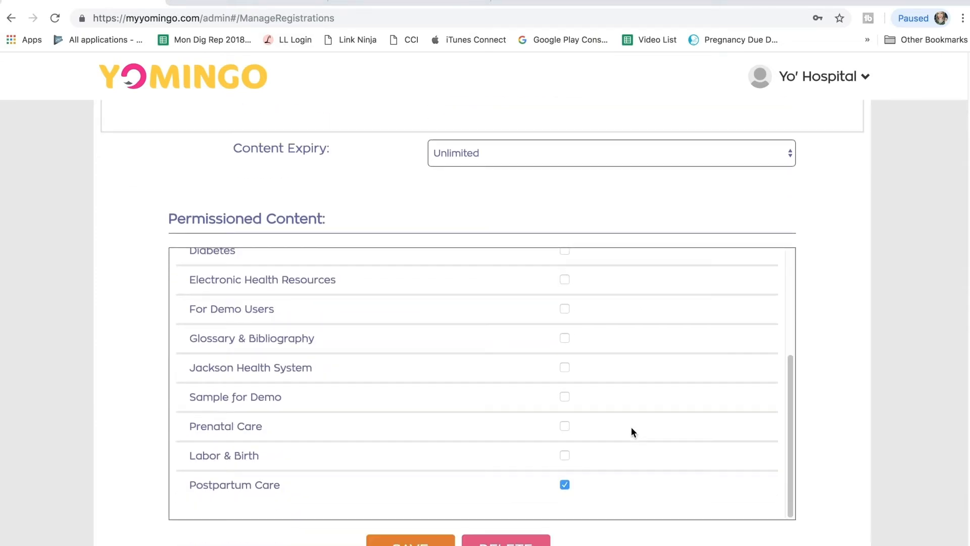
Step: Return from the Childbirth 101 details to the registrations list, then view and close the HCIC 2018 registered learners list
click(404, 538)
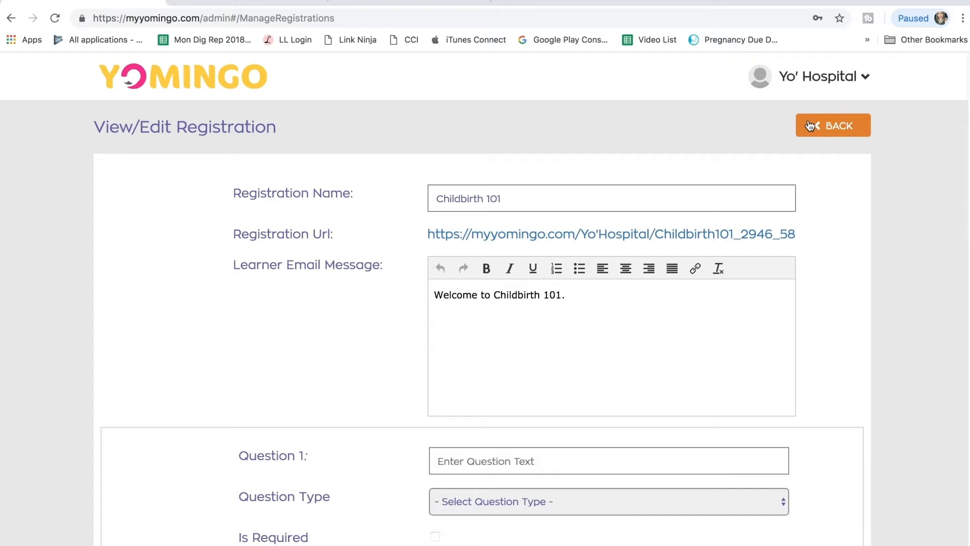
click(810, 125)
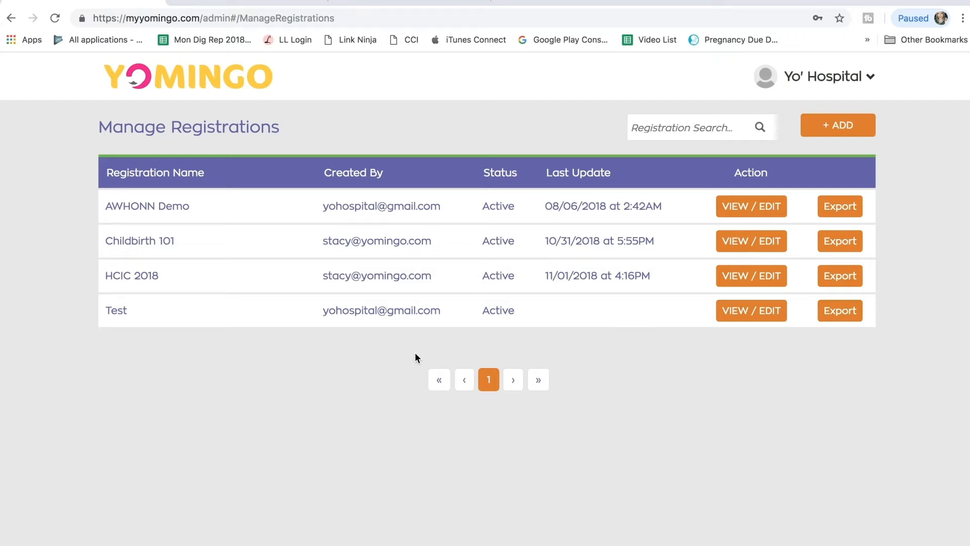
click(842, 278)
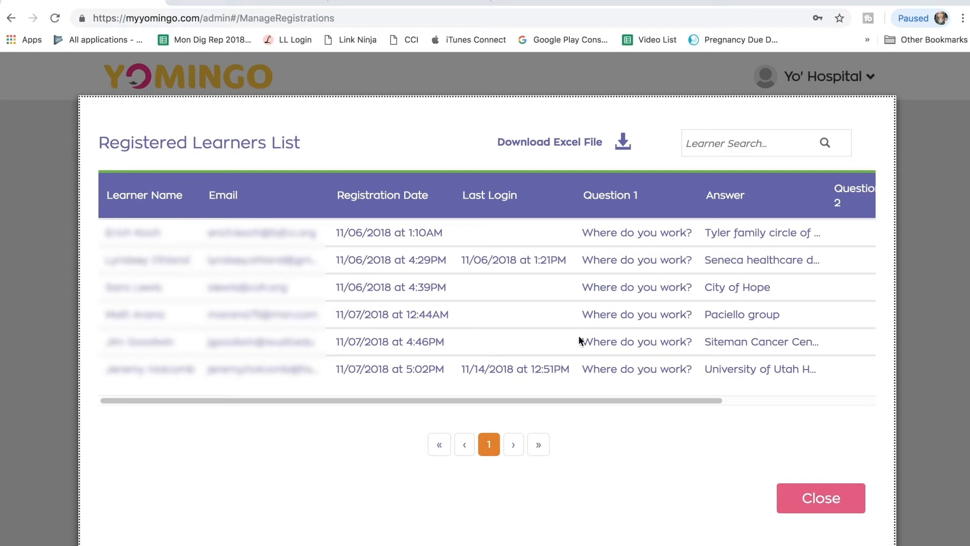
click(798, 497)
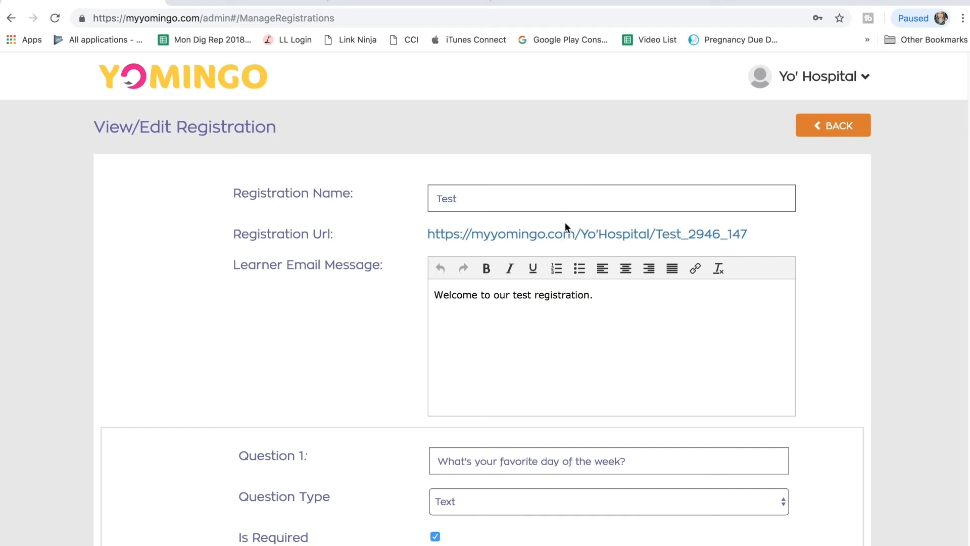
Step: Leave the Test registration for the home page, open learner management and begin a learner search
click(215, 88)
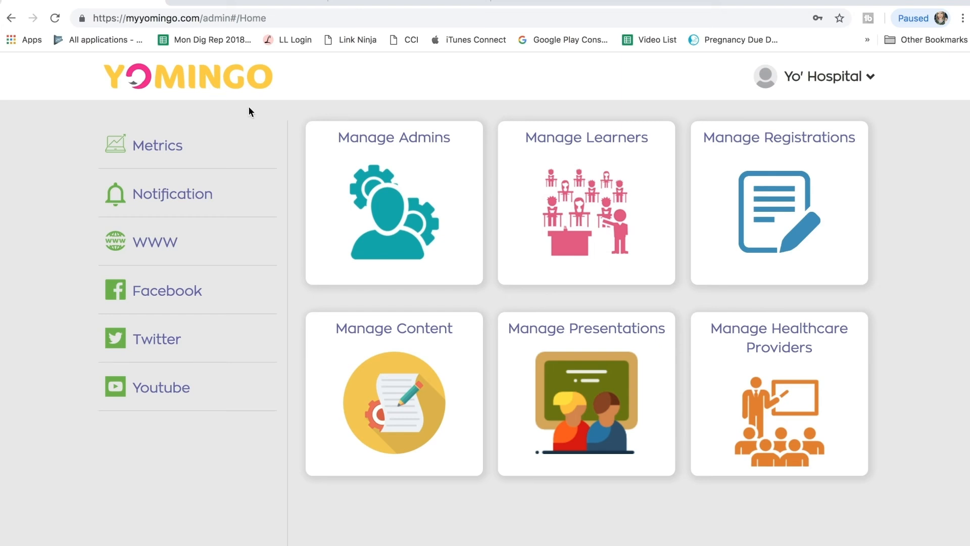
click(588, 172)
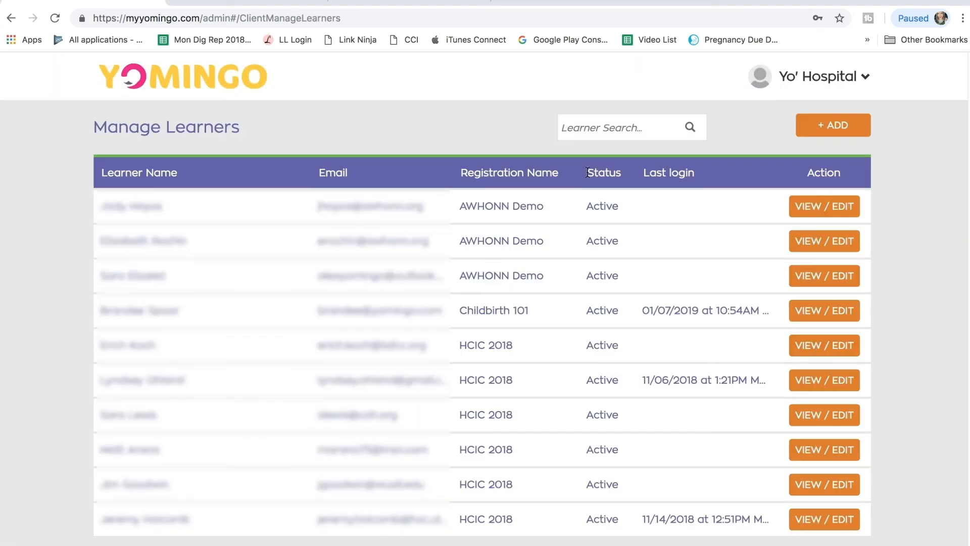
click(601, 129)
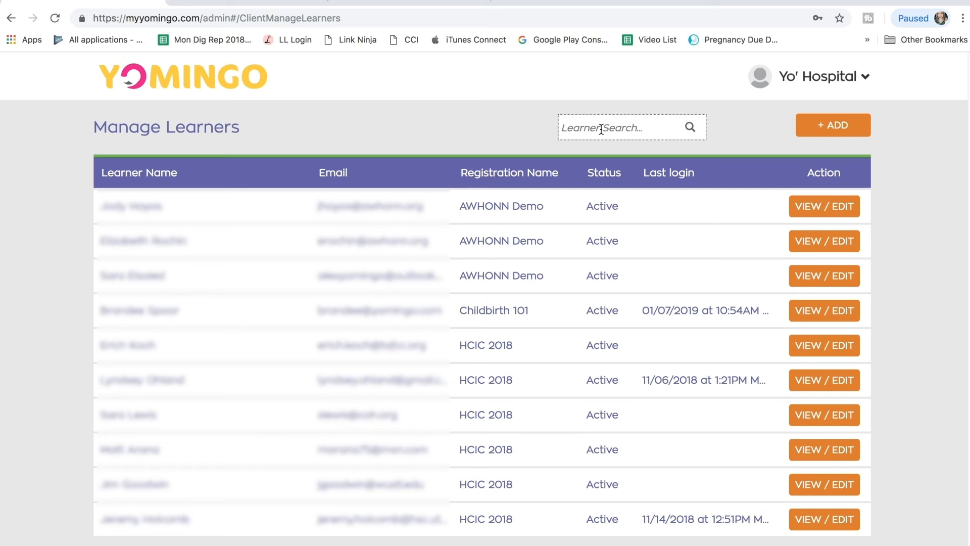